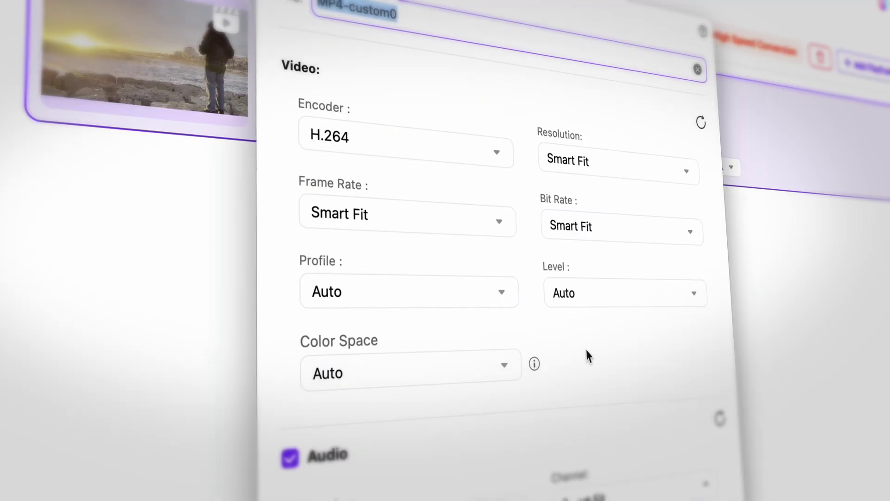
Step: Set the MP4 preset's colour space to HDR-Rec.2100HLG, then change it to HDR-Rec.2100PQ
{"action": "left_click", "coordinate": [491, 340]}
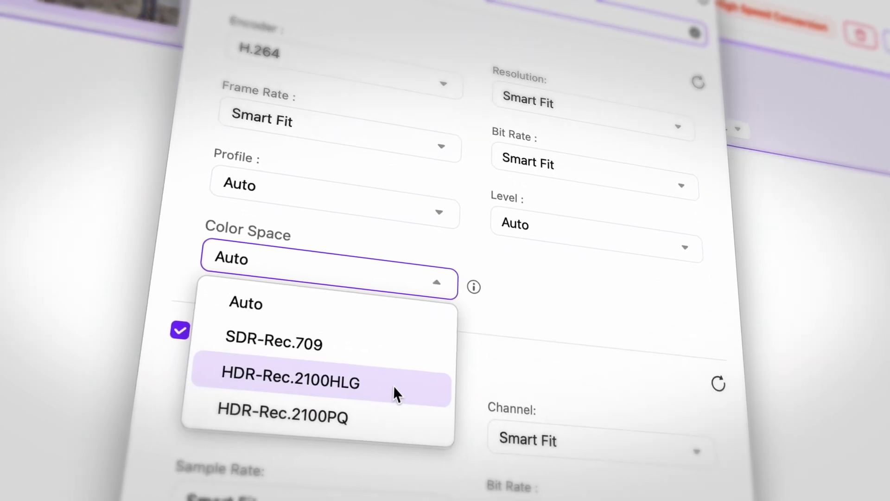
{"action": "left_click", "coordinate": [343, 394]}
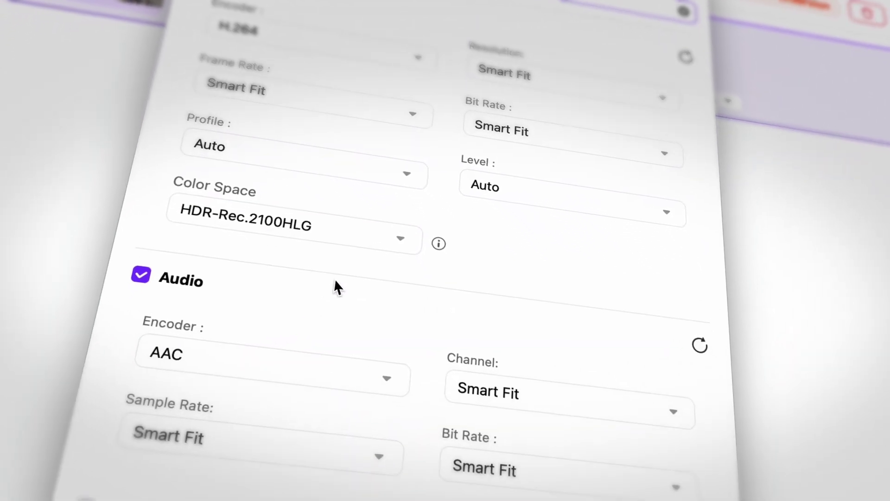
{"action": "left_click", "coordinate": [394, 250]}
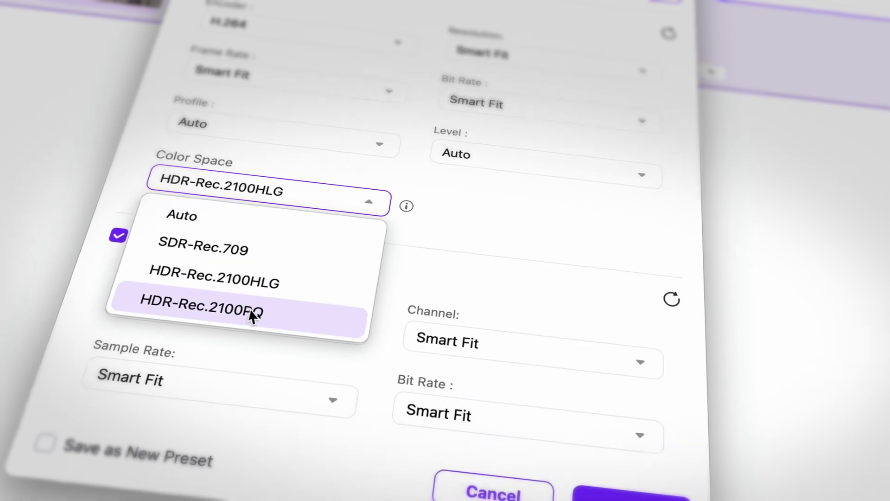
{"action": "left_click", "coordinate": [262, 320]}
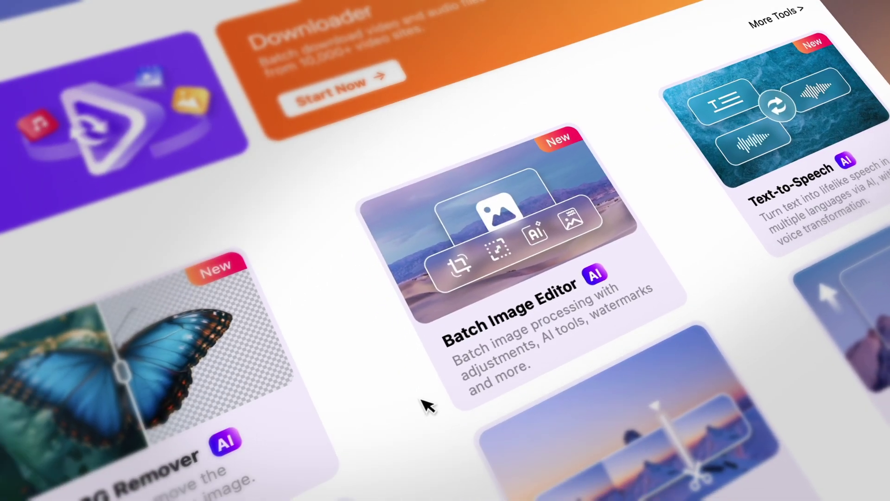
Step: Open the Batch Image Editor and load the portrait photo
{"action": "mouse_move", "coordinate": [457, 301]}
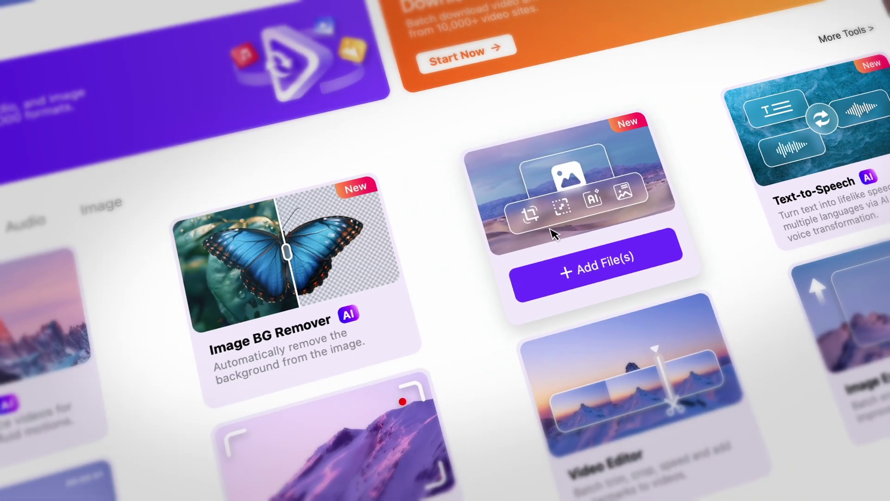
{"action": "left_click", "coordinate": [551, 233]}
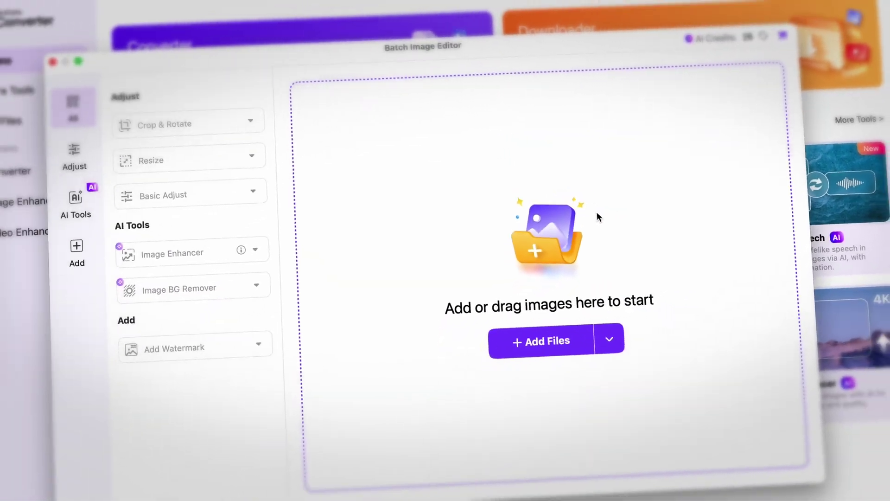
{"action": "left_click", "coordinate": [771, 406]}
Step: Expand the crop, resize, adjust, Image Enhancer, background removal and watermark sections
{"action": "left_click", "coordinate": [427, 99]}
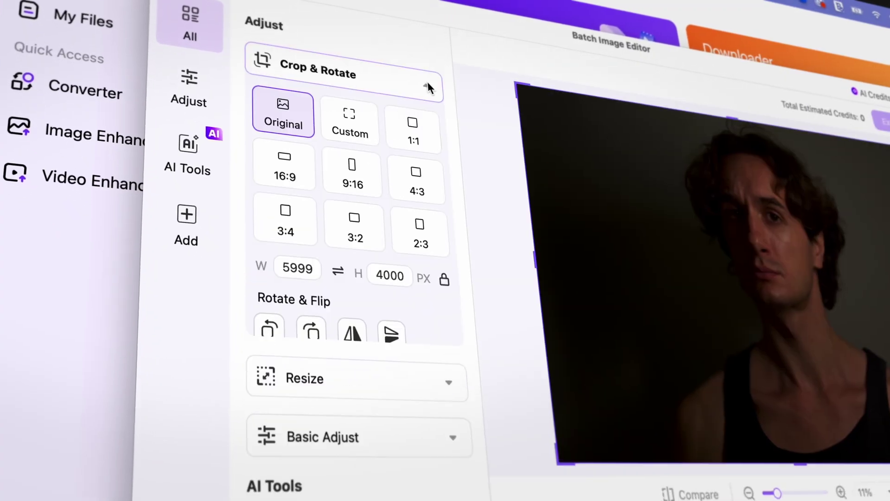
{"action": "left_click", "coordinate": [427, 78]}
{"action": "left_click", "coordinate": [422, 116]}
{"action": "left_click", "coordinate": [420, 113]}
{"action": "left_click", "coordinate": [418, 150]}
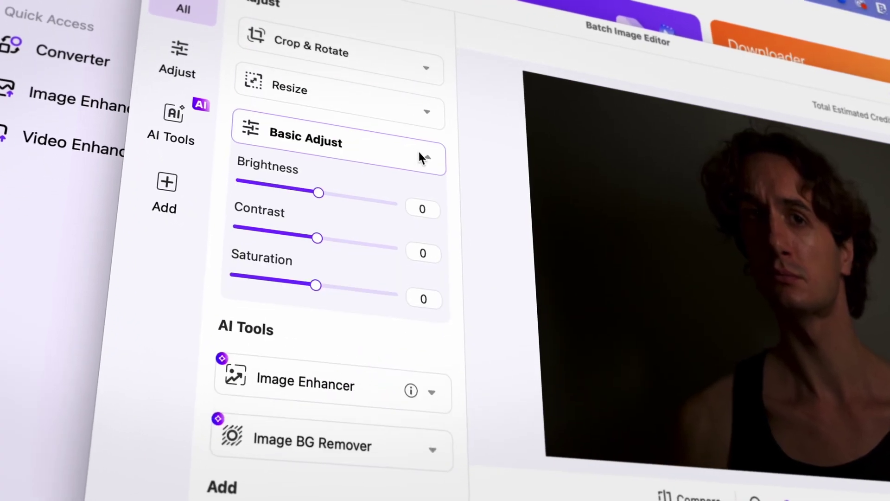
{"action": "left_click", "coordinate": [417, 146]}
{"action": "left_click", "coordinate": [417, 226]}
{"action": "left_click", "coordinate": [418, 226]}
{"action": "left_click", "coordinate": [416, 262]}
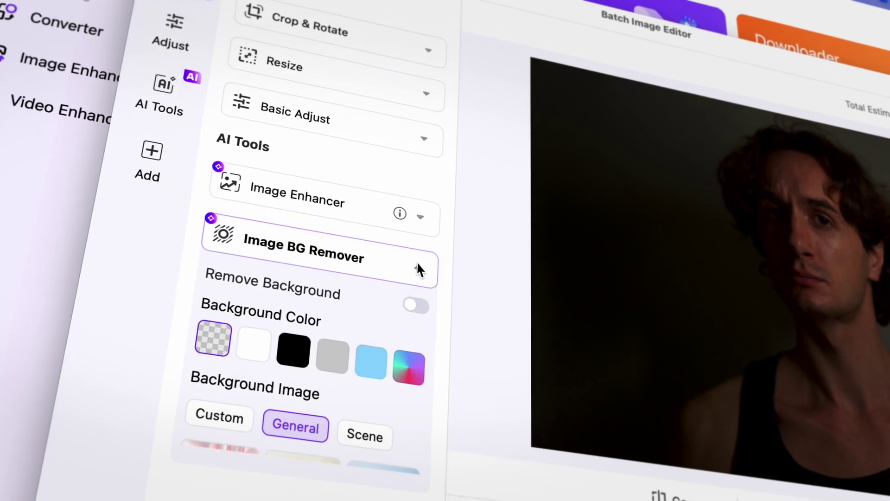
{"action": "left_click", "coordinate": [415, 264]}
{"action": "left_click", "coordinate": [399, 347]}
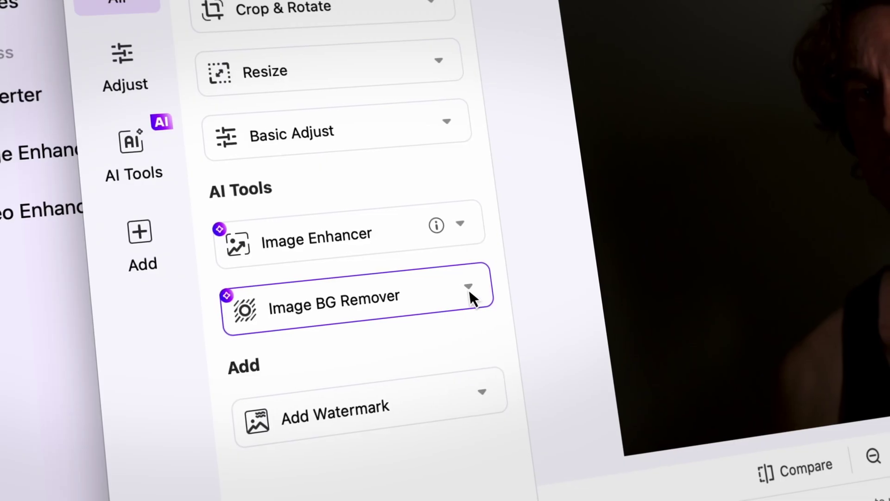
Step: Expand Image BG Remover and browse the Scene category background thumbnails
{"action": "left_click", "coordinate": [468, 289]}
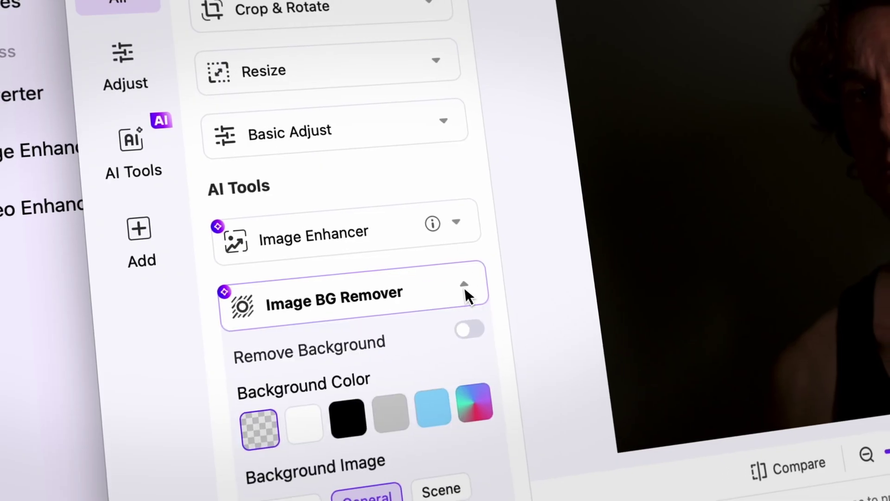
{"action": "scroll", "coordinate": [409, 366], "scroll_direction": "down", "scroll_amount": 6}
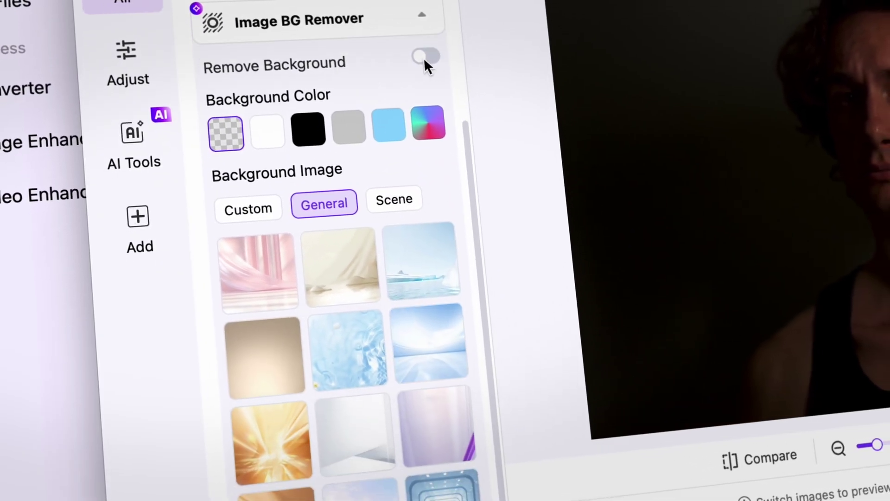
{"action": "left_click", "coordinate": [382, 196]}
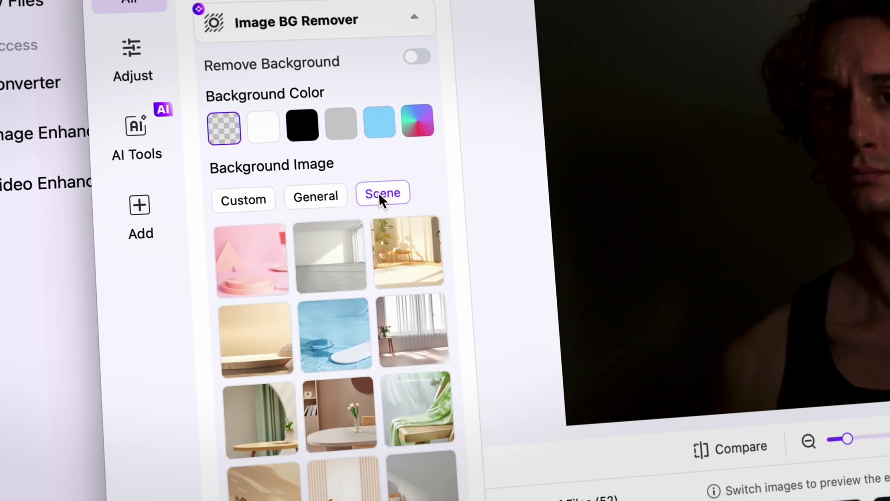
{"action": "scroll", "coordinate": [345, 405], "scroll_direction": "down", "scroll_amount": 10}
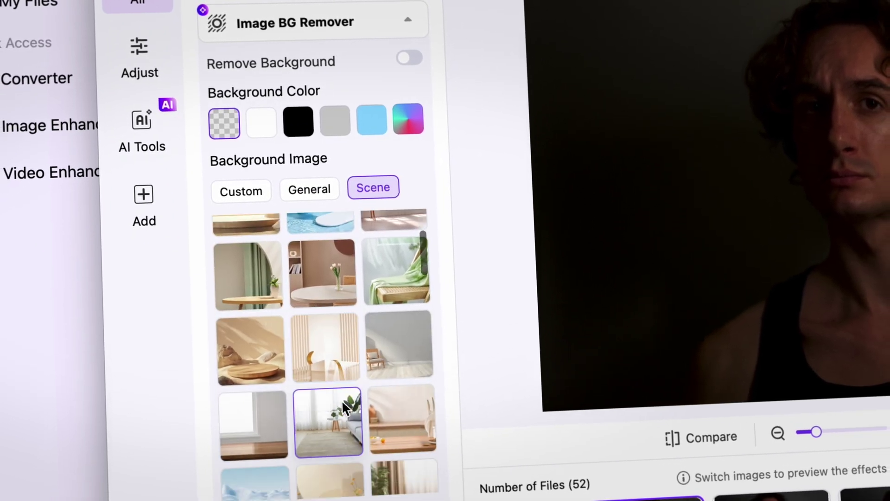
{"action": "scroll", "coordinate": [333, 385], "scroll_direction": "down", "scroll_amount": 5}
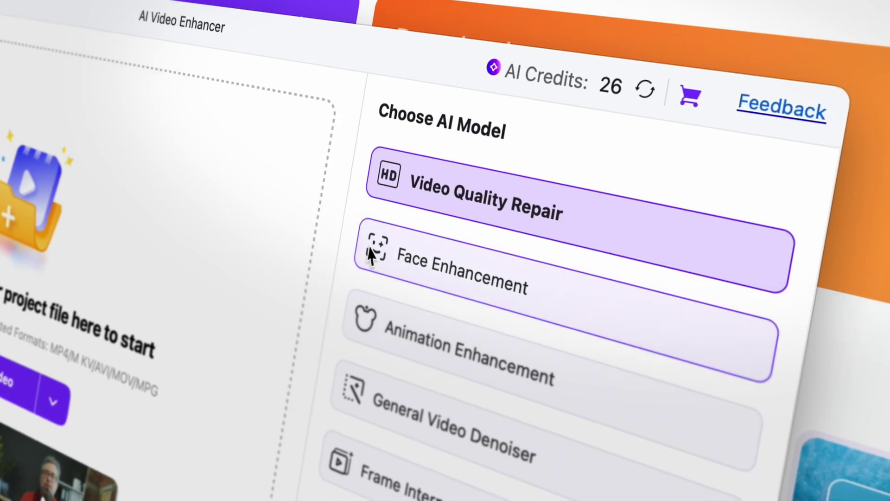
Step: Export the cartoon sample with Animation Enhancement at 2X (1704 × 960) and confirm
{"action": "mouse_move", "coordinate": [369, 251]}
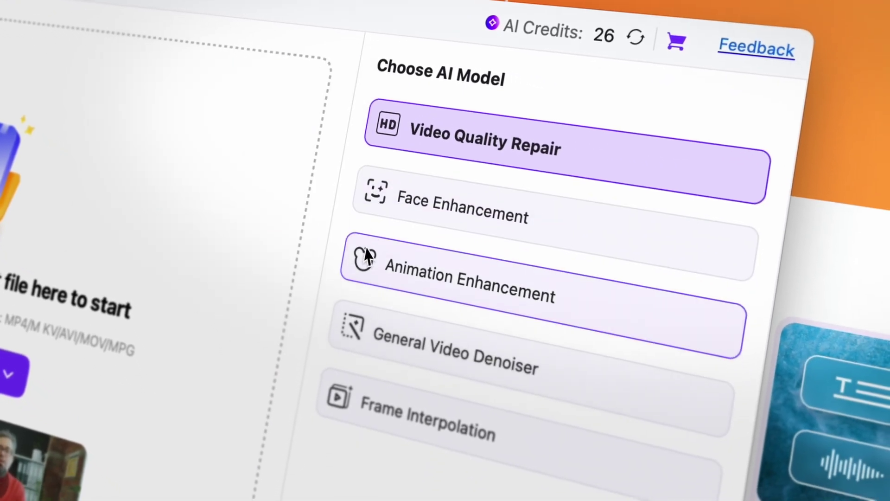
{"action": "mouse_move", "coordinate": [366, 255]}
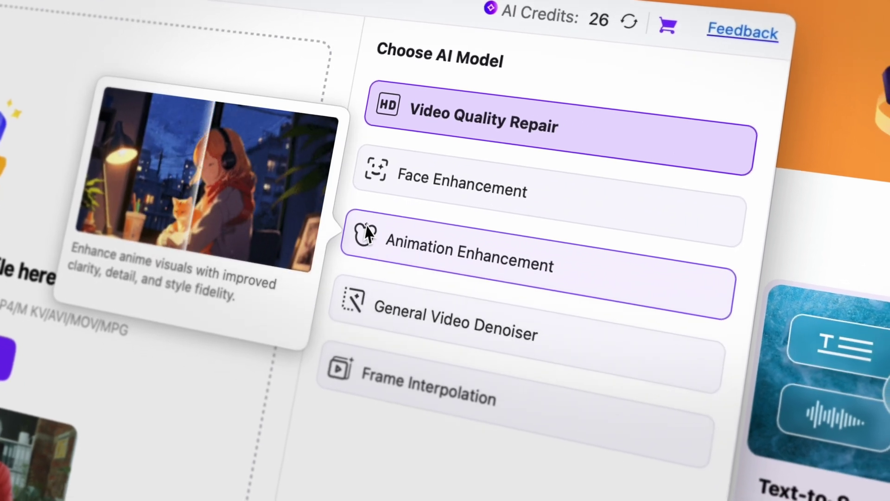
{"action": "left_click", "coordinate": [367, 229]}
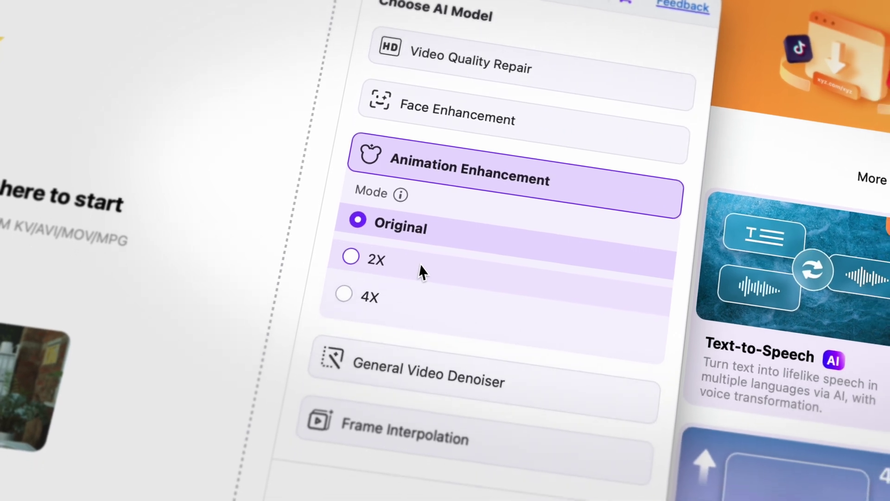
{"action": "left_click", "coordinate": [422, 265]}
{"action": "left_click", "coordinate": [784, 413]}
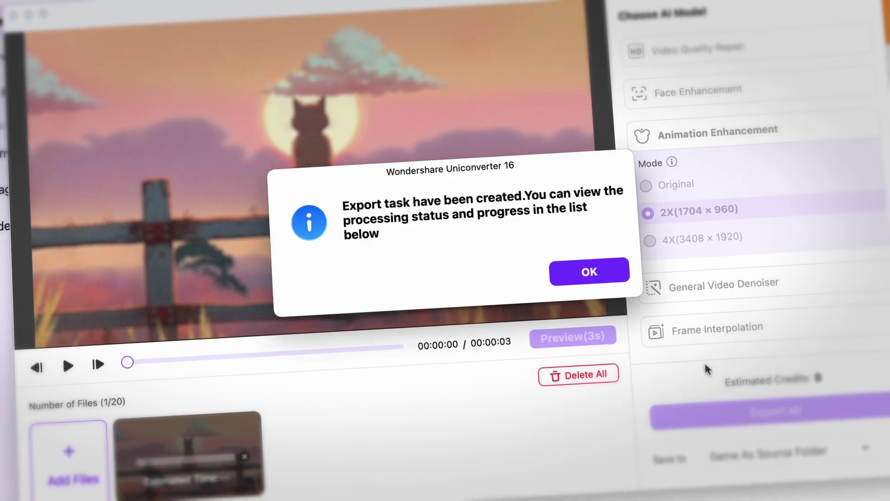
{"action": "left_click", "coordinate": [578, 272]}
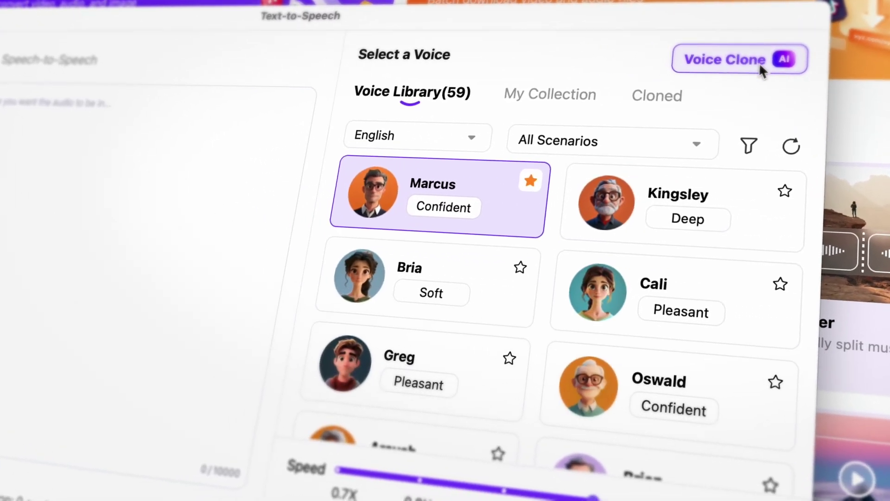
Step: Start a new voice clone from the Text-to-Speech voice library
{"action": "left_click", "coordinate": [720, 68]}
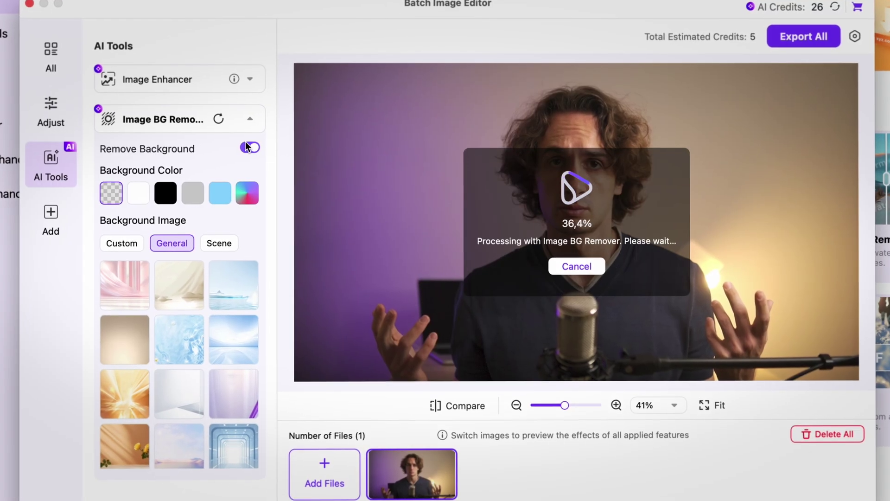
Step: Try pink drapes, icy, blue-horizon and purple backgrounds, then set watermark removal to Quality
{"action": "scroll", "coordinate": [526, 167], "scroll_direction": "up", "scroll_amount": 5}
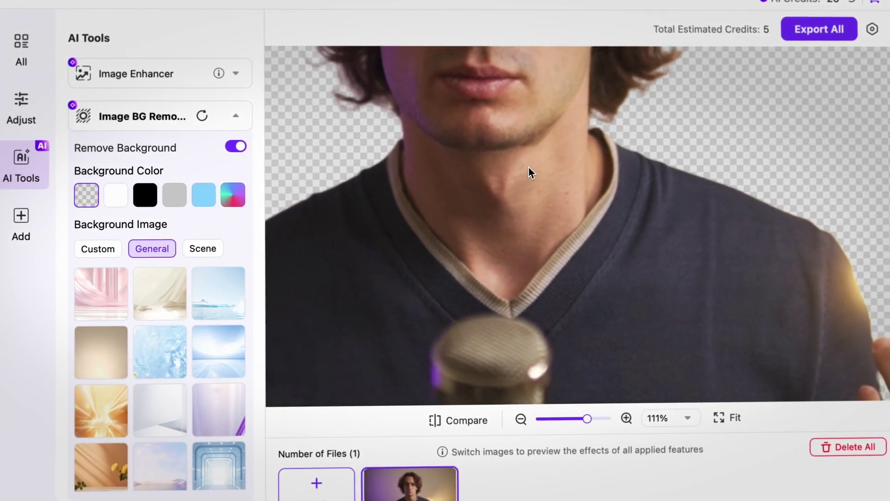
{"action": "scroll", "coordinate": [530, 167], "scroll_direction": "down", "scroll_amount": 3}
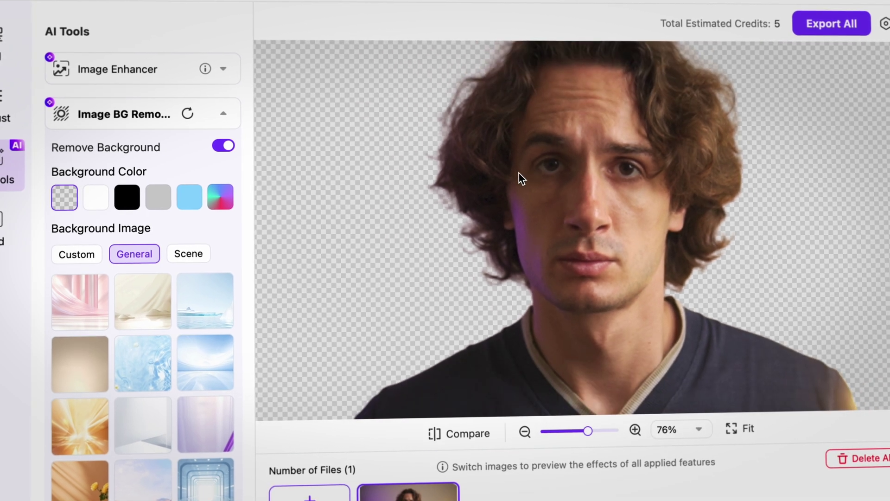
{"action": "left_click", "coordinate": [82, 301]}
{"action": "scroll", "coordinate": [428, 283], "scroll_direction": "down", "scroll_amount": 3}
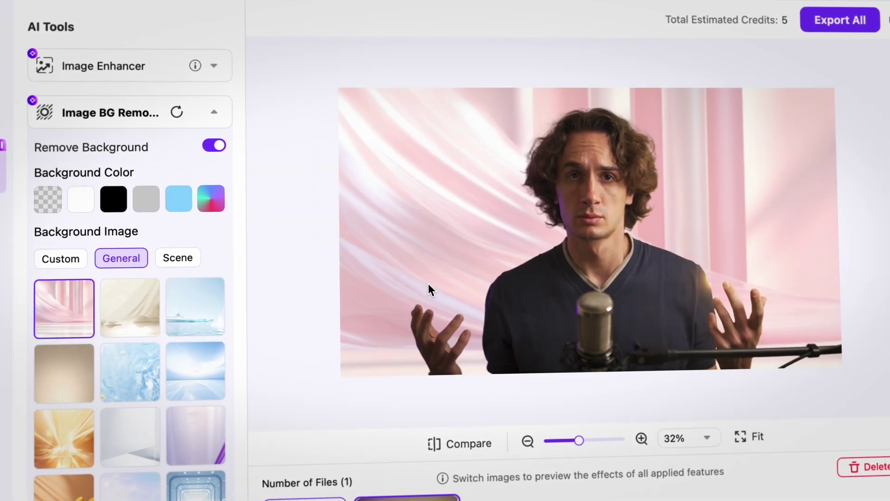
{"action": "left_click", "coordinate": [181, 300]}
{"action": "left_click", "coordinate": [170, 392]}
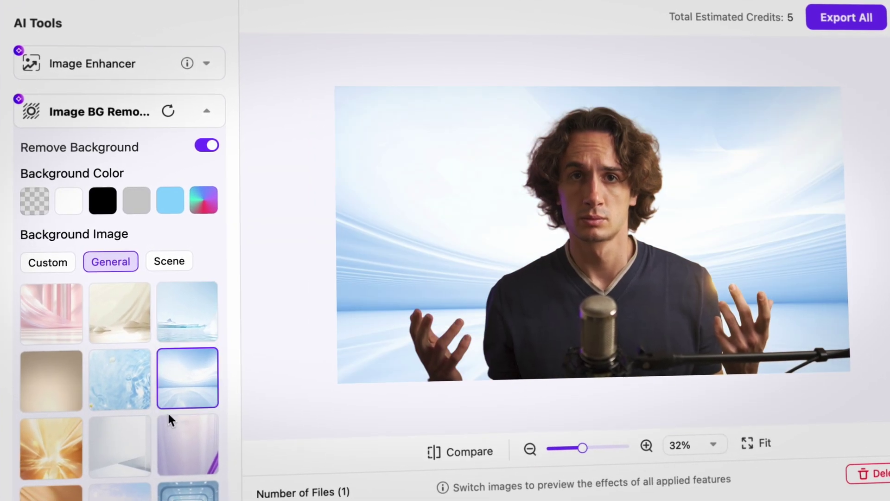
{"action": "left_click", "coordinate": [165, 431]}
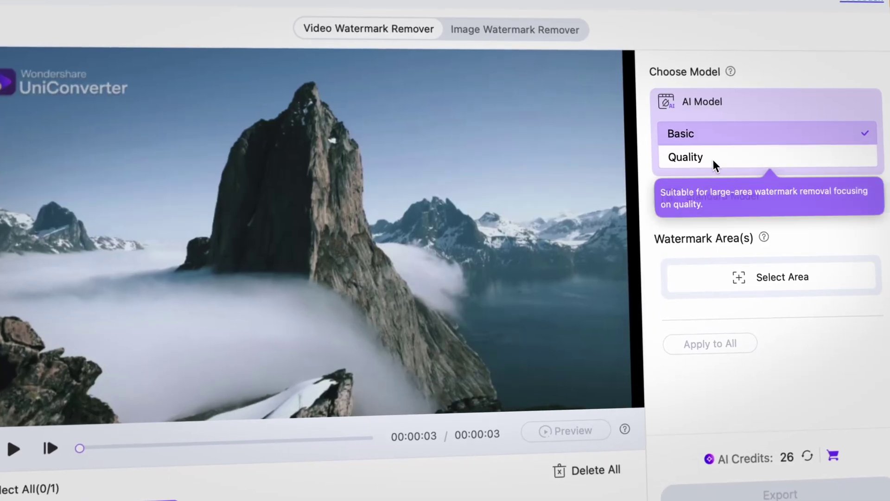
{"action": "left_click", "coordinate": [730, 153]}
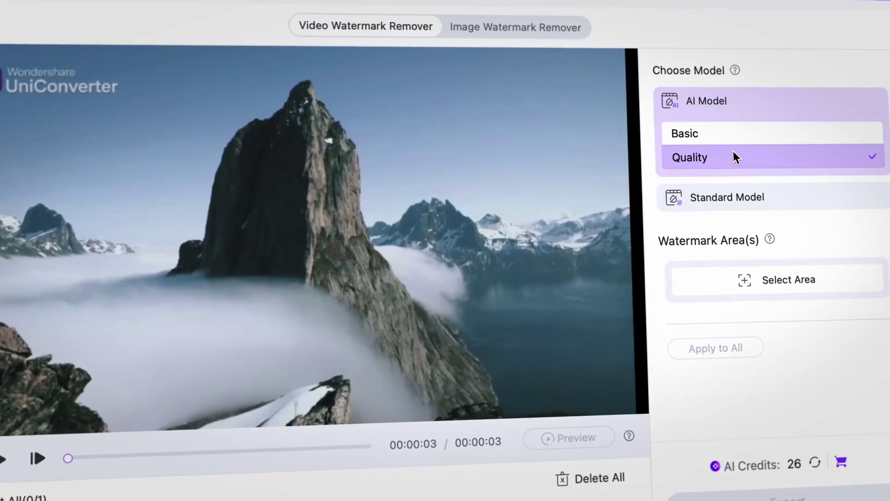